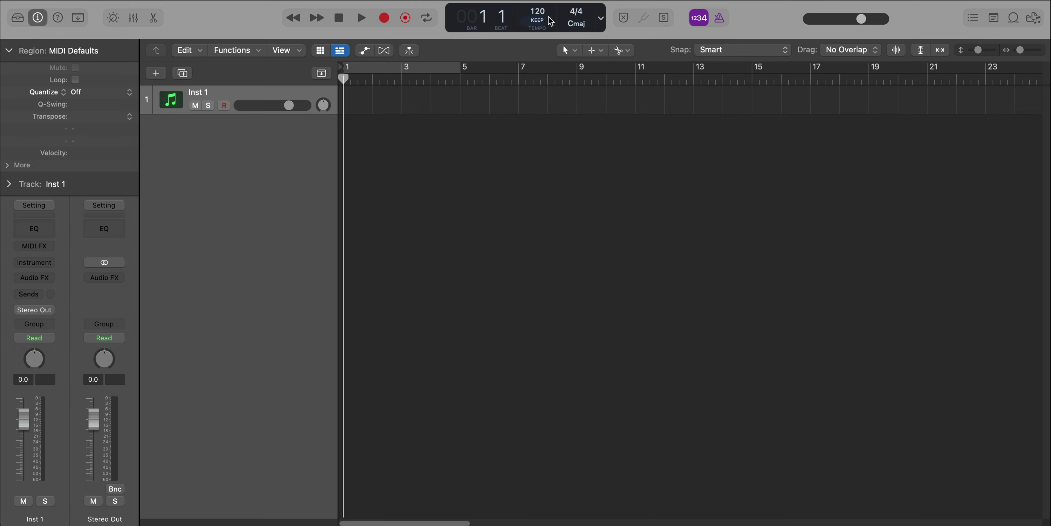
Step: Set the project tempo mode to Auto and import the fukumean (instrumental) audio at bar 1, skipping the Smart Tempo Editor
left_click(538, 25)
left_click(538, 53)
left_click_drag(399, 169, 341, 168)
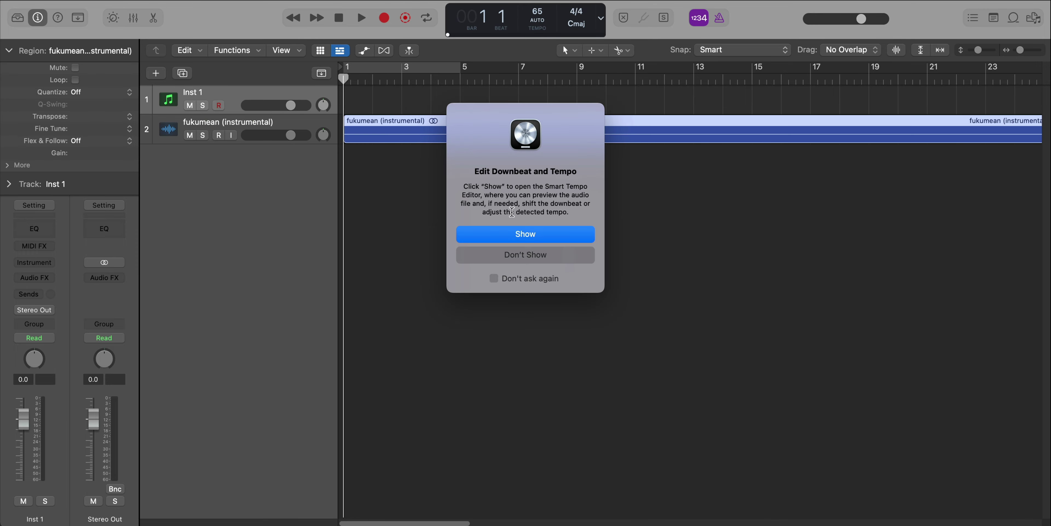
left_click(526, 255)
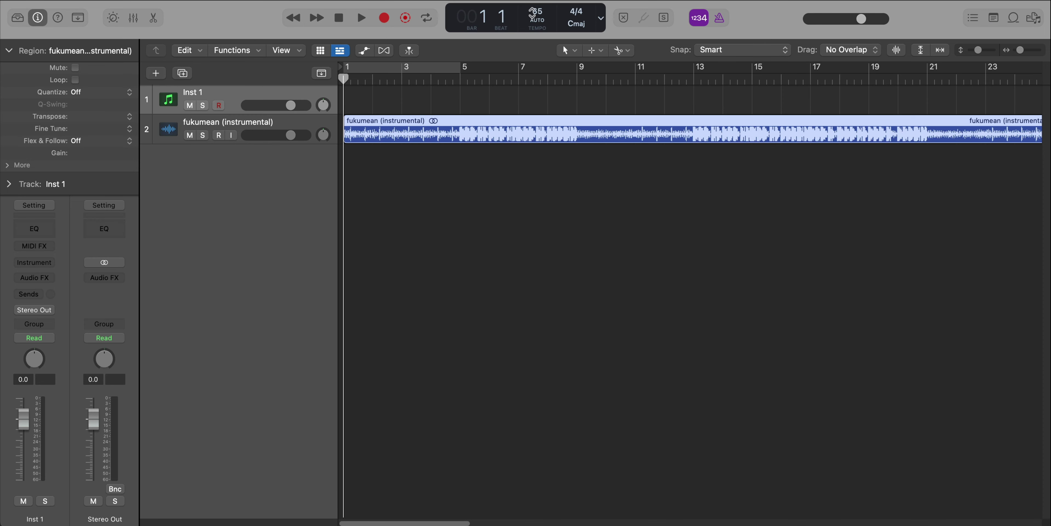
Step: Set the project's tempo event at bar 1 to 130 bpm in the tempo list
left_click(973, 18)
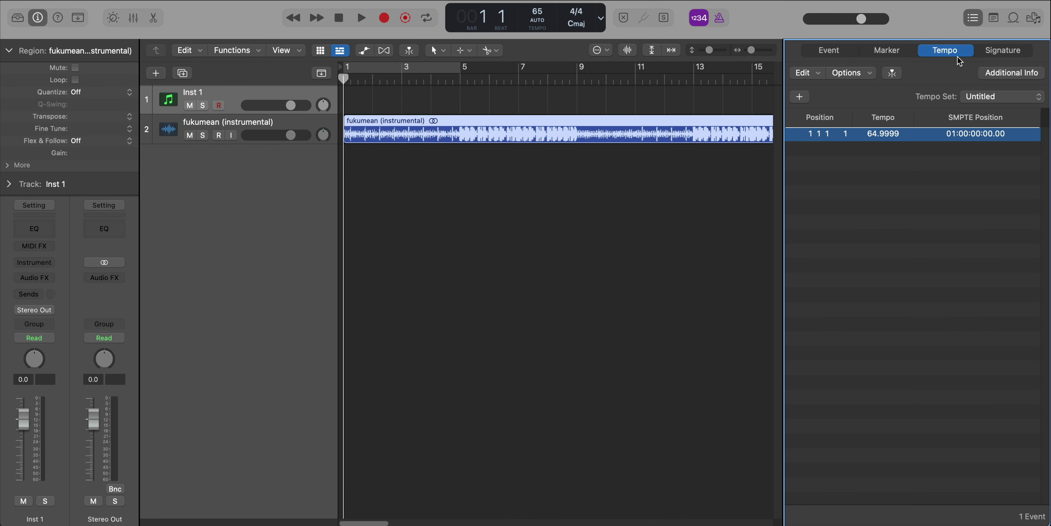
double_click(886, 133)
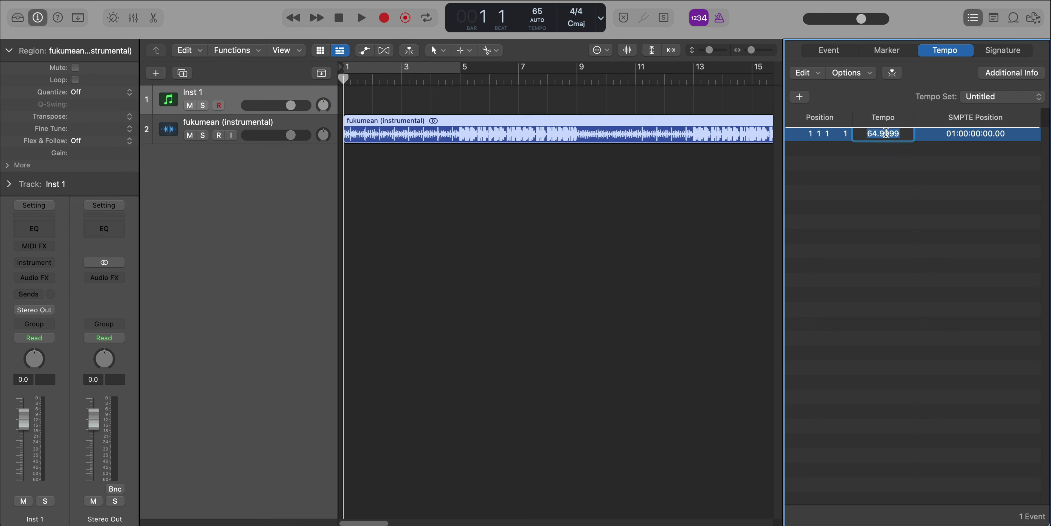
type("130")
key("Return")
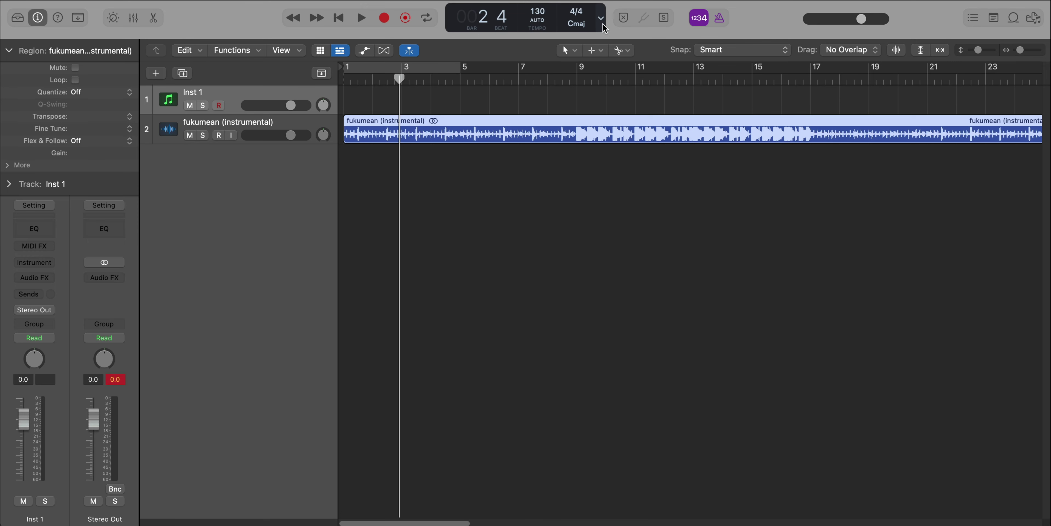
Step: Customize the control bar display to the Custom layout and add the Varispeed readout
left_click(605, 26)
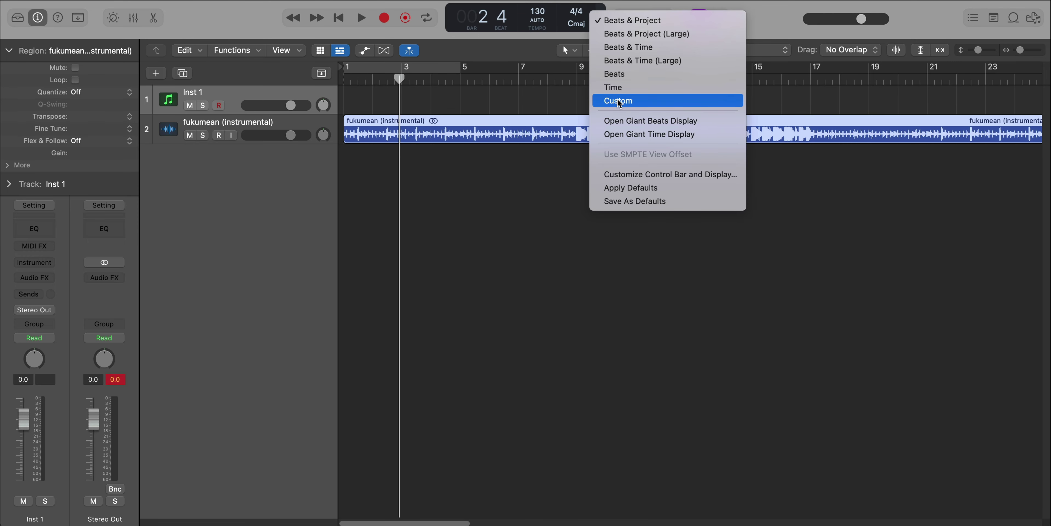
left_click(632, 175)
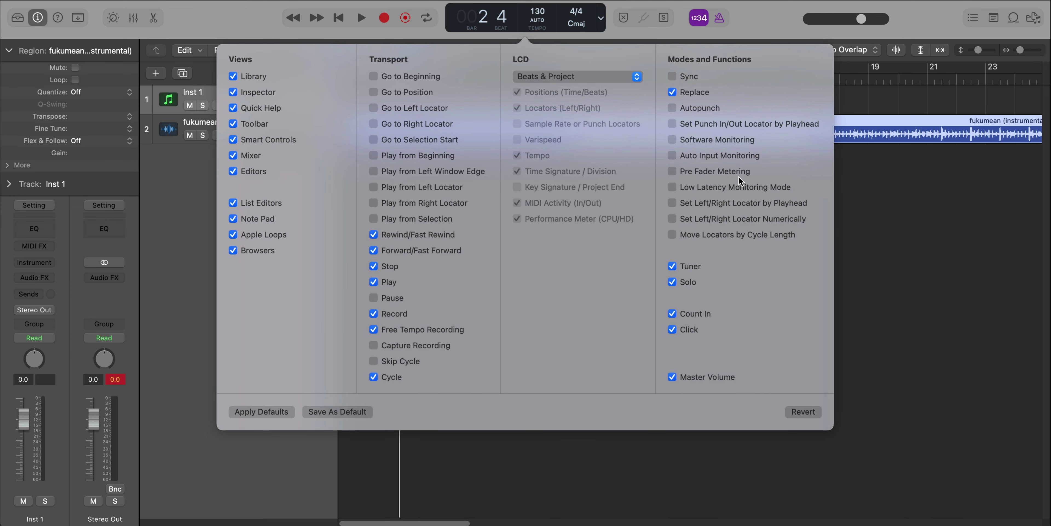
left_click(590, 77)
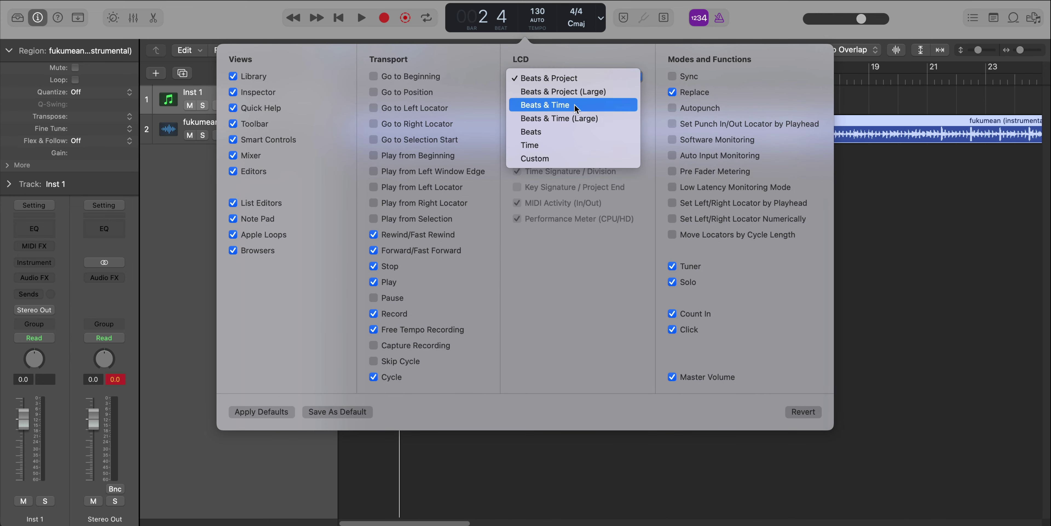
left_click(569, 159)
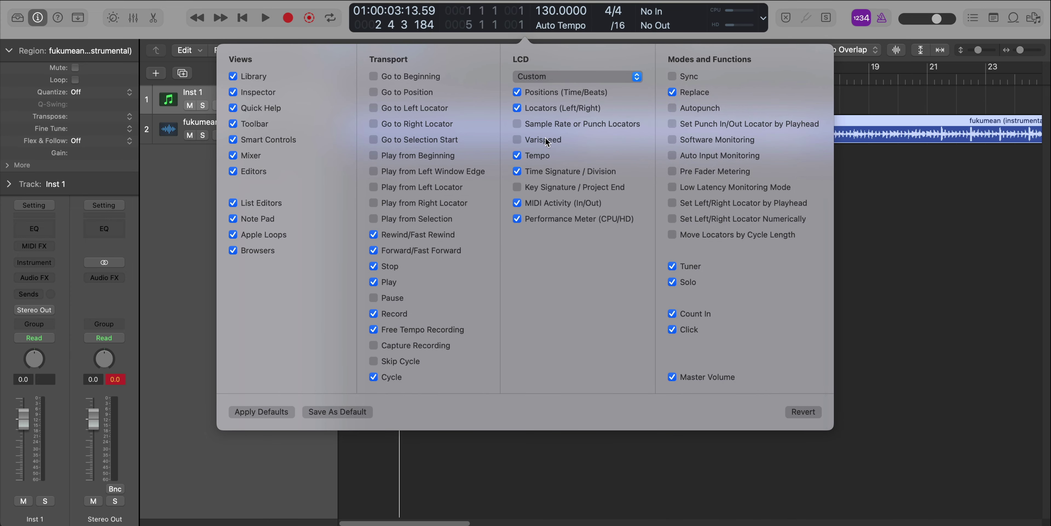
left_click(544, 139)
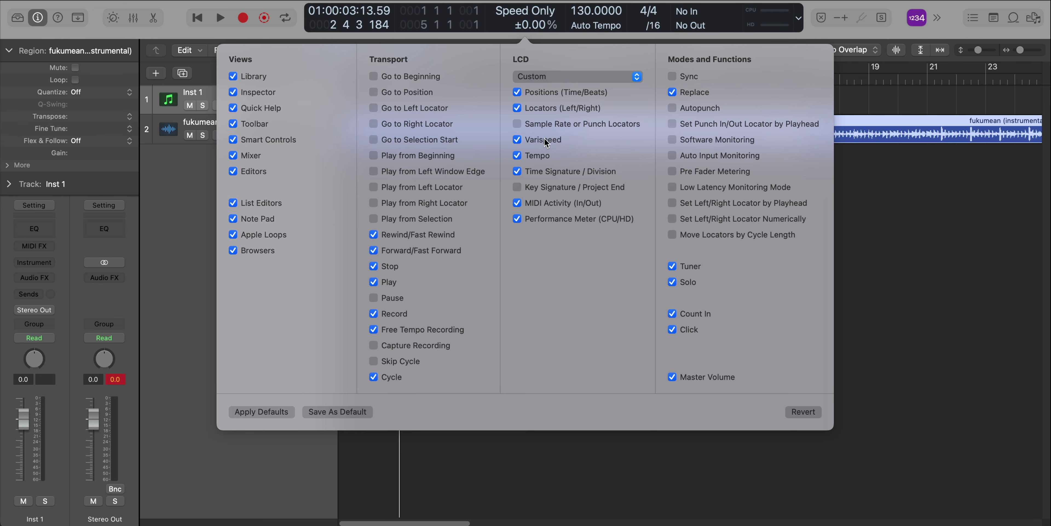
left_click(893, 334)
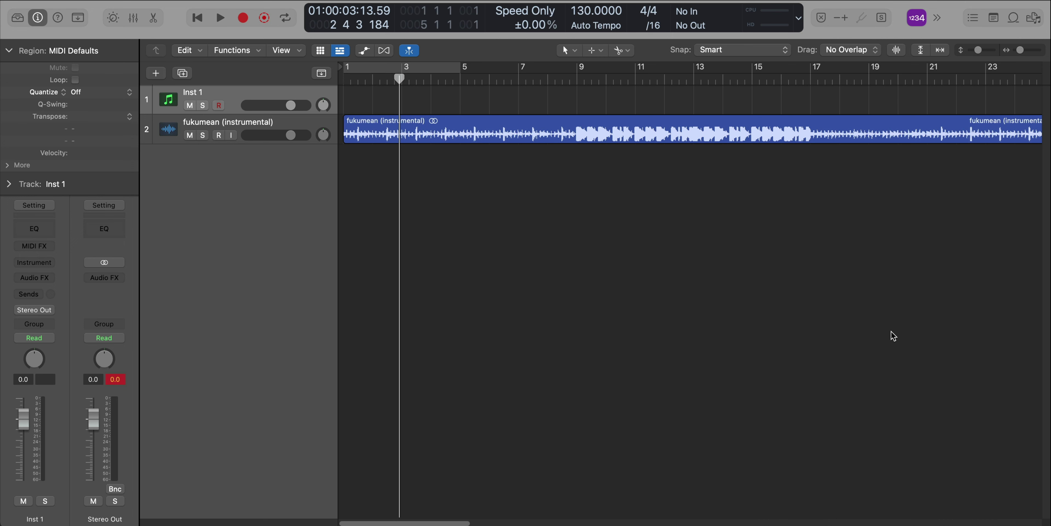
Step: Enable Varispeed (Speed and Pitch) at -10% and play the track from the beginning
left_click(532, 14)
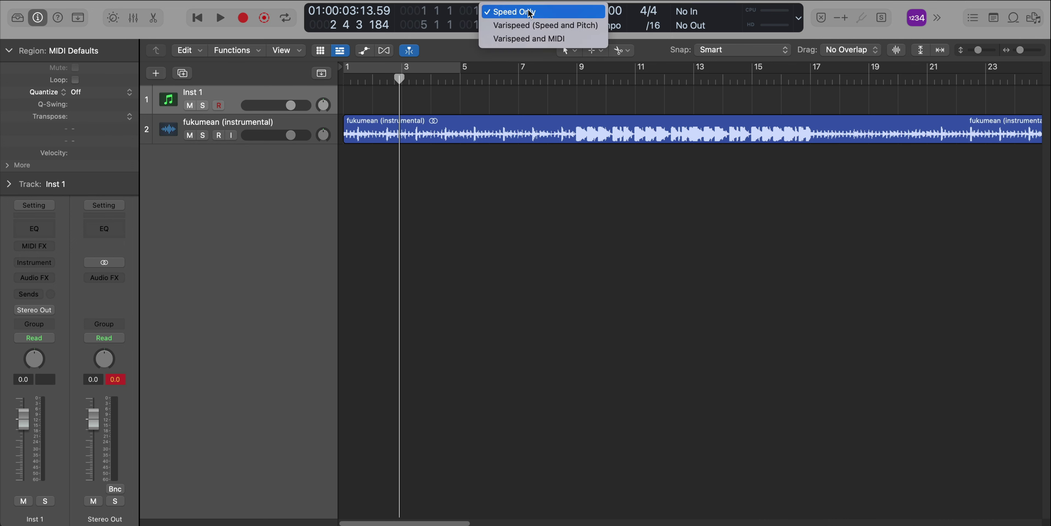
left_click(529, 24)
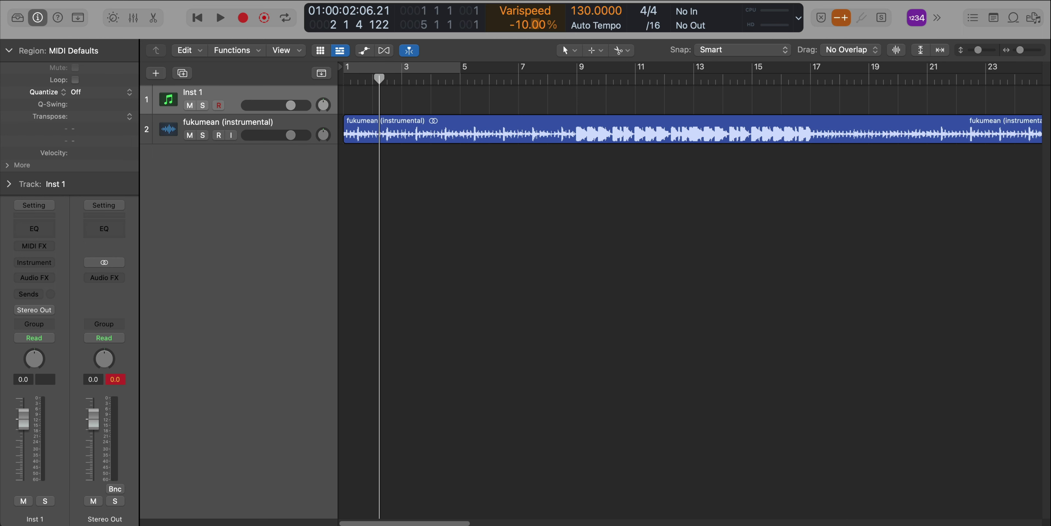
key("Return")
key("space")
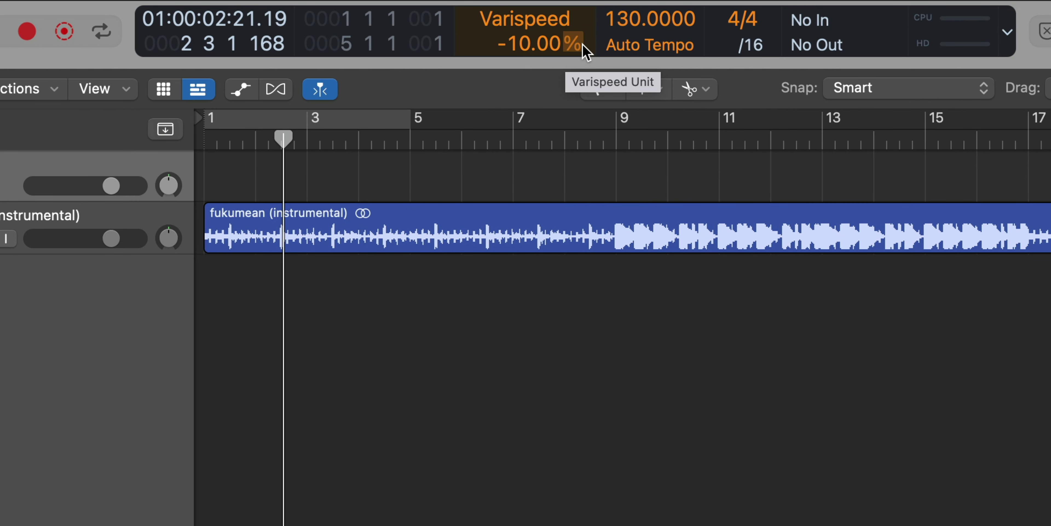
Step: Switch the varispeed unit to Resulting Tempo, set it to 106 bpm and play the track from the beginning
left_click(572, 43)
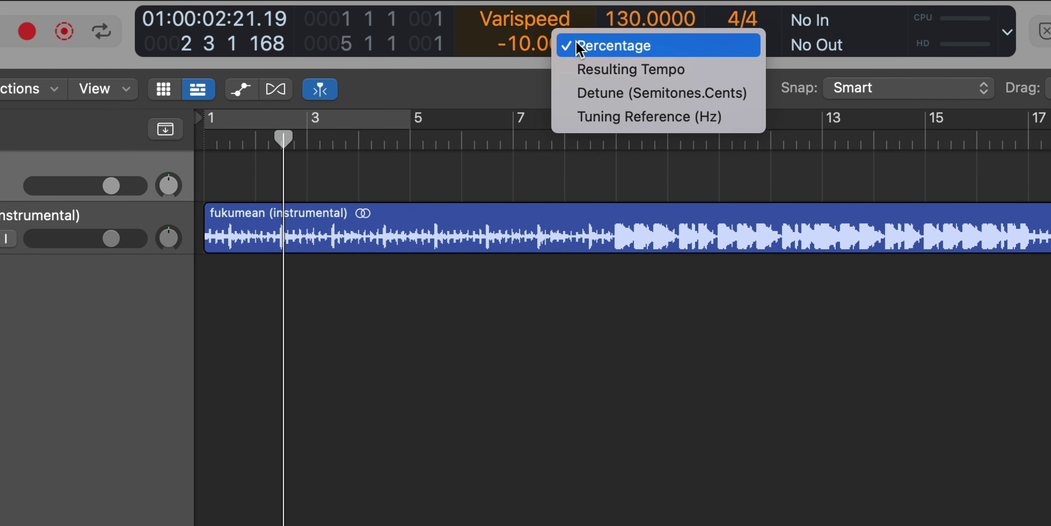
left_click(606, 73)
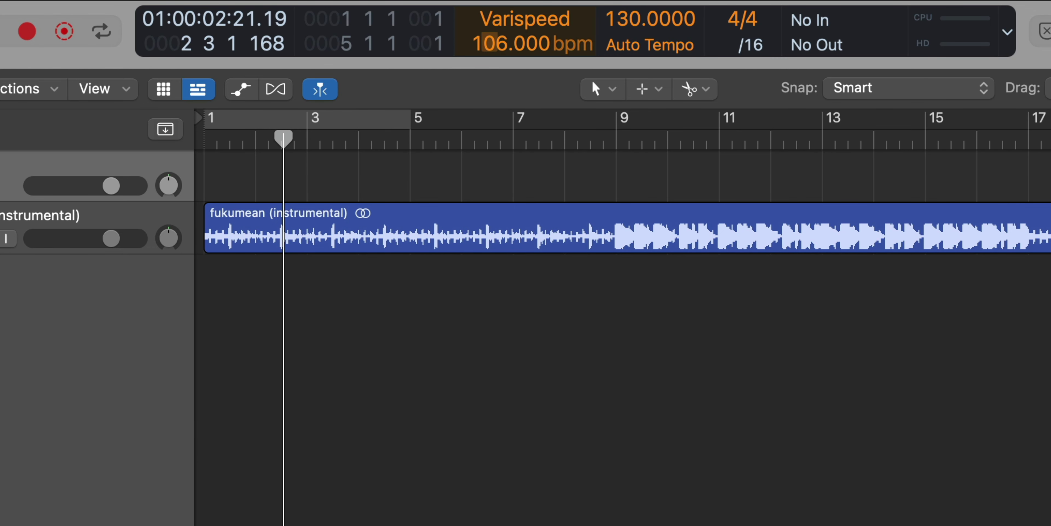
key("Return")
key("space")
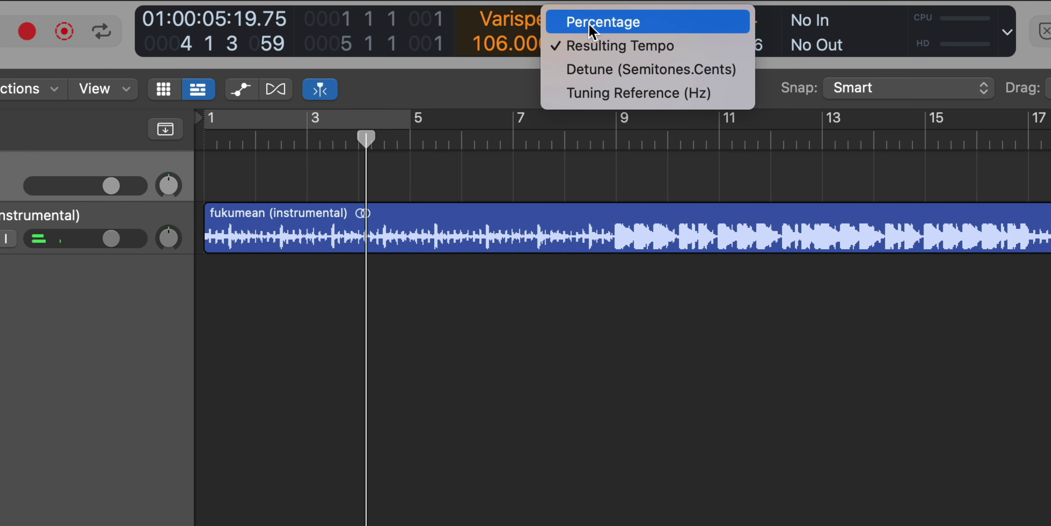
Step: View the varispeed as a percentage, return to Resulting Tempo at 162 bpm and play from the beginning
left_click(588, 23)
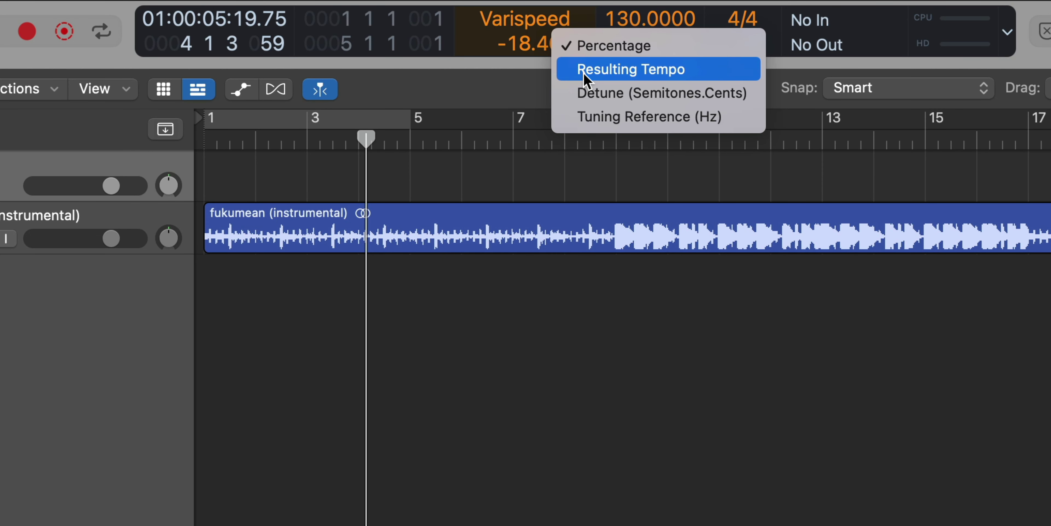
left_click(585, 76)
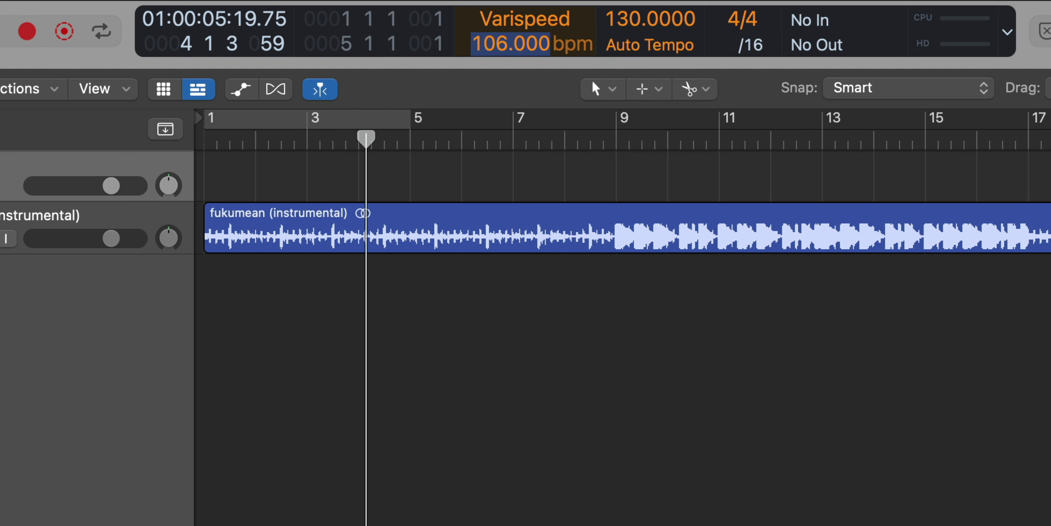
key("Return")
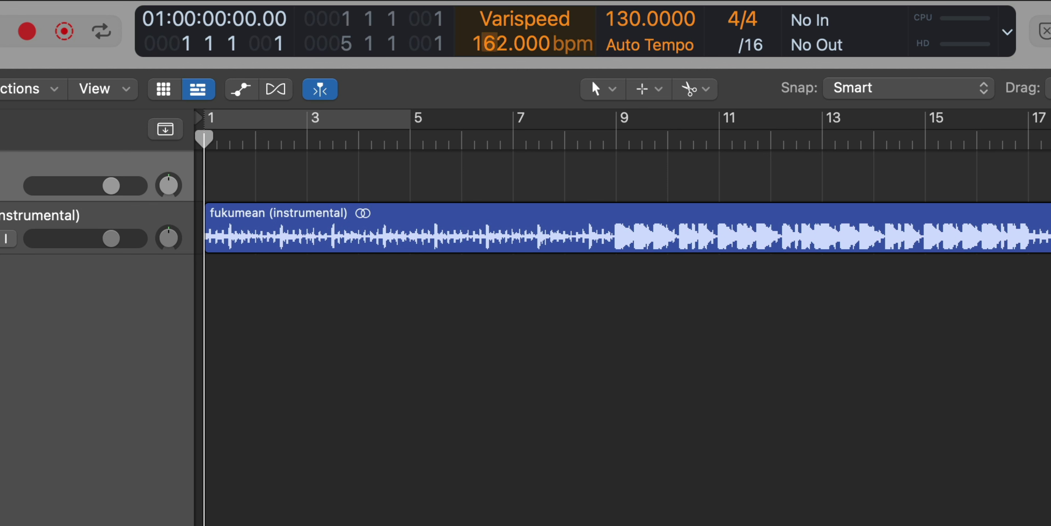
key("space")
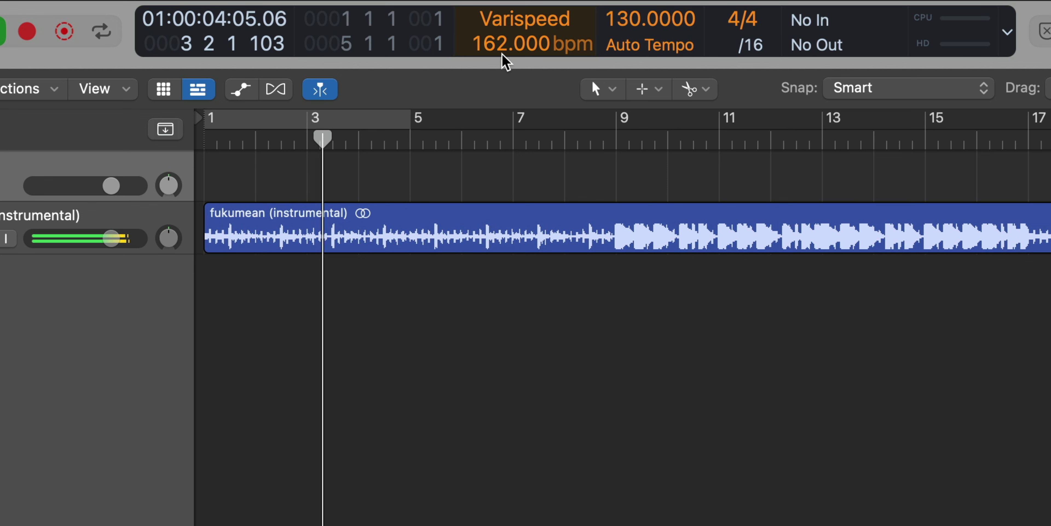
Step: Check the varispeed percentage again, return to Resulting Tempo at 180 bpm and play the track from the beginning
left_click(564, 49)
left_click(596, 25)
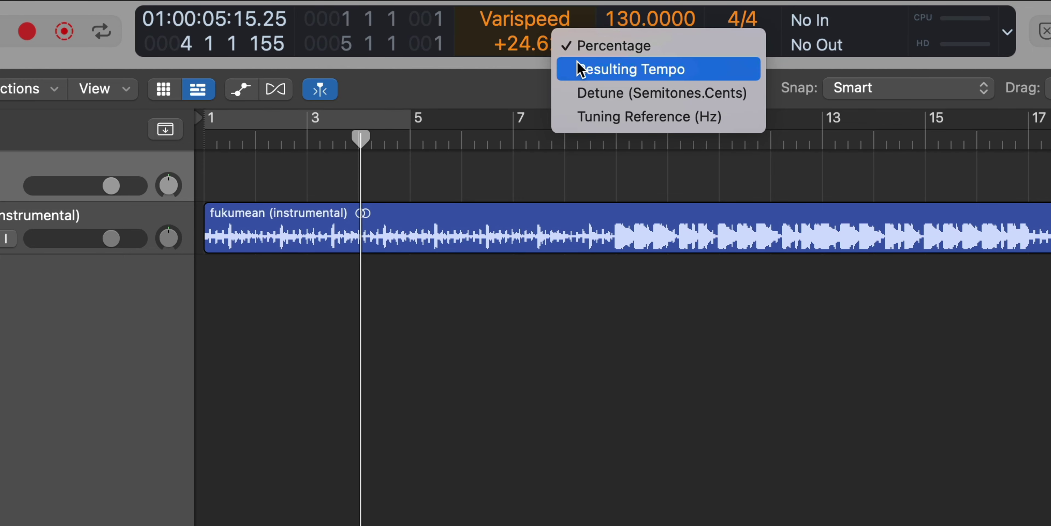
left_click(580, 69)
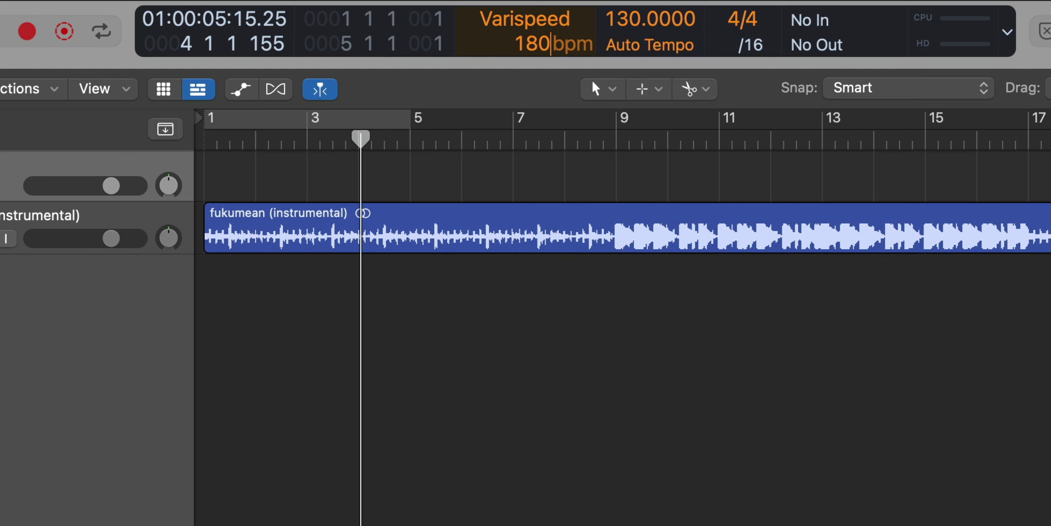
key("Return")
key("space")
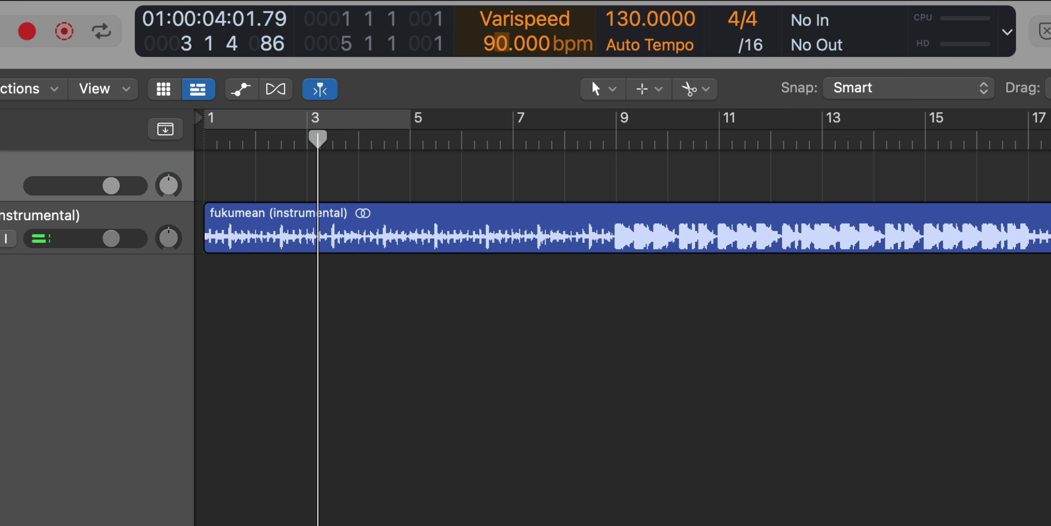
Step: Audition the track from the beginning with the varispeed resulting tempo set to 90 bpm
key("space")
key("Return")
key("space")
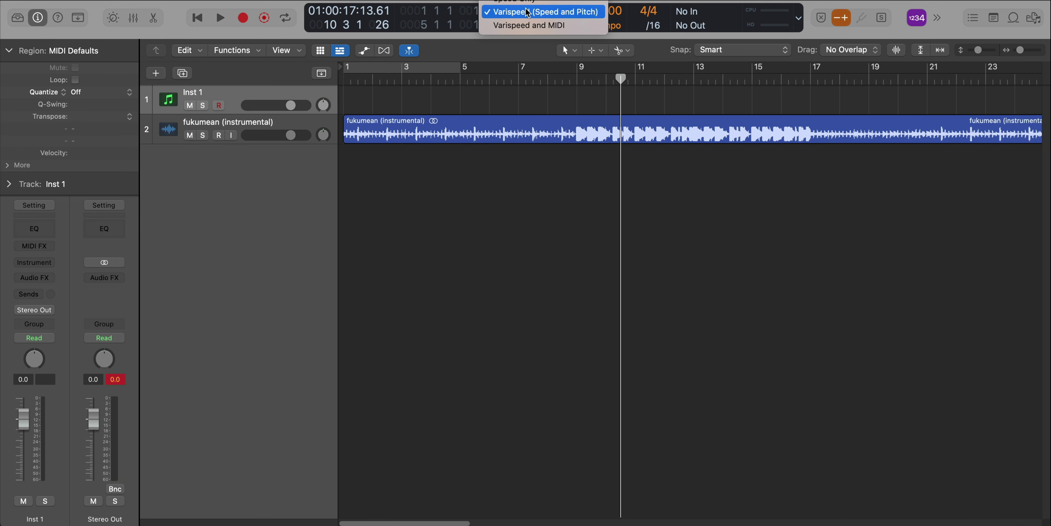
Step: Audition the track from the beginning in Speed Only mode, and switch back to Varispeed (Speed and Pitch)
left_click(528, 3)
key("Return")
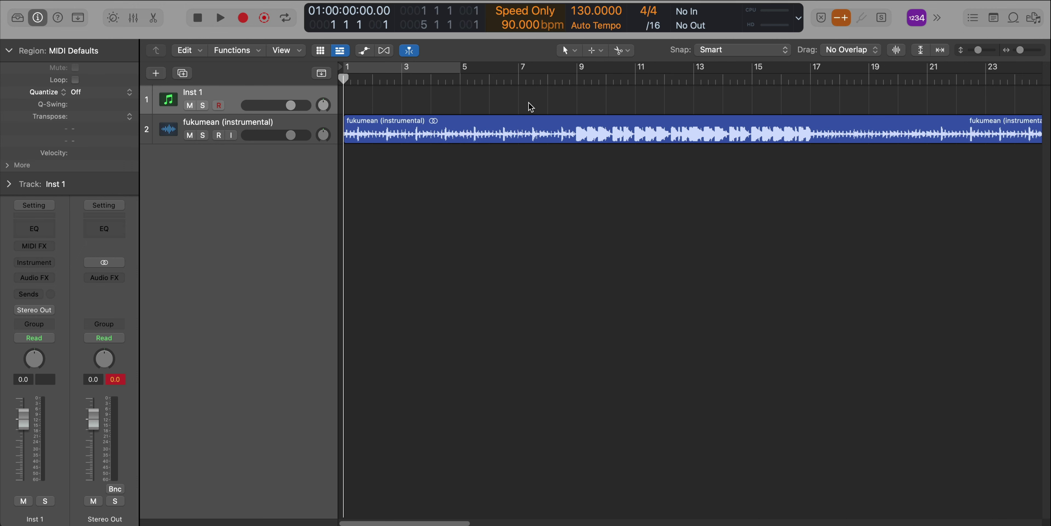
key("space")
left_click(526, 12)
left_click(531, 25)
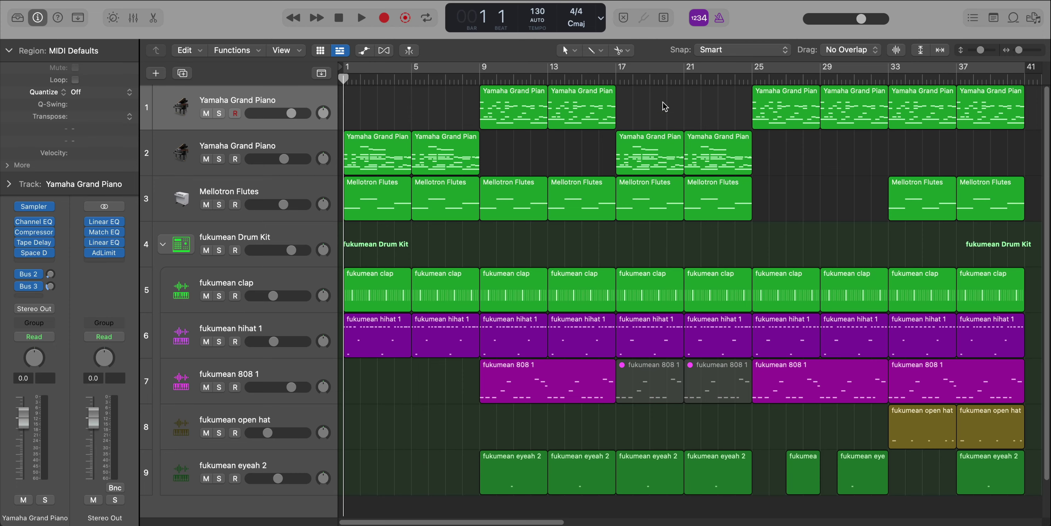
Step: In the multitrack fukumean project, change the control bar display to Custom and add the Varispeed readout
left_click(601, 19)
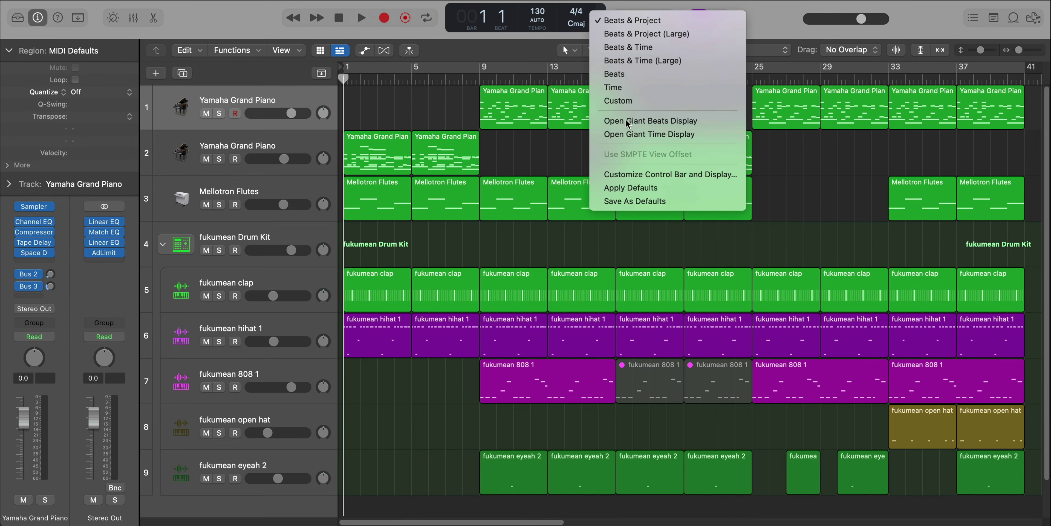
left_click(634, 175)
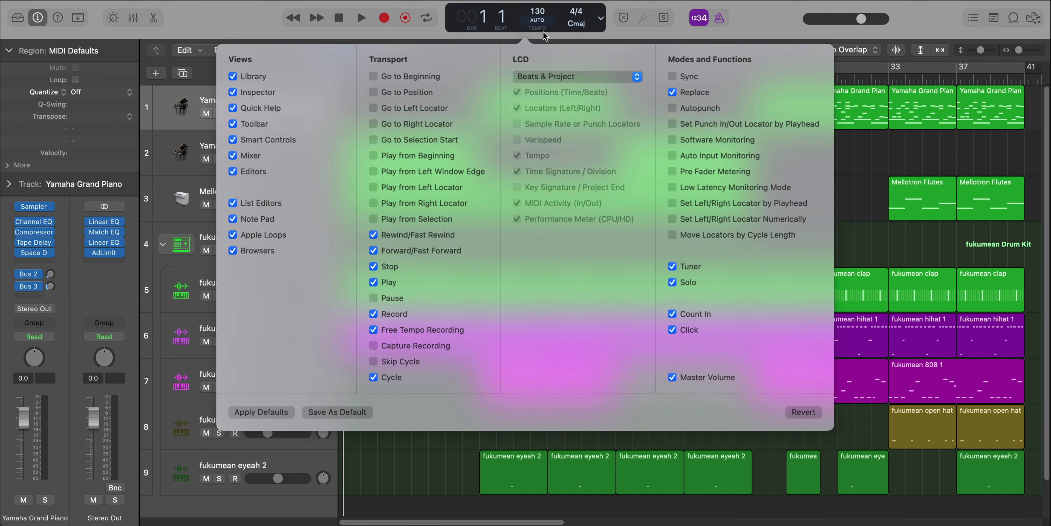
left_click(550, 77)
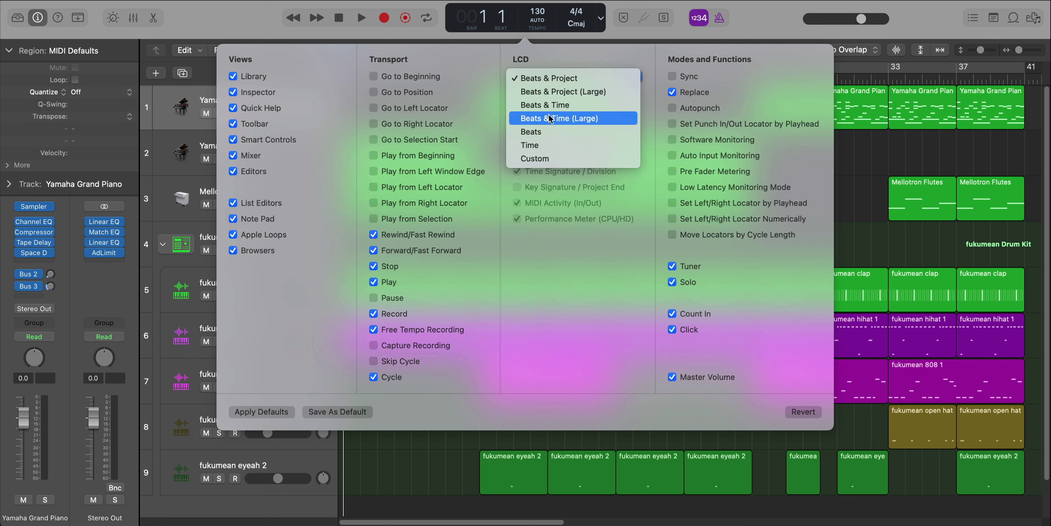
left_click(545, 158)
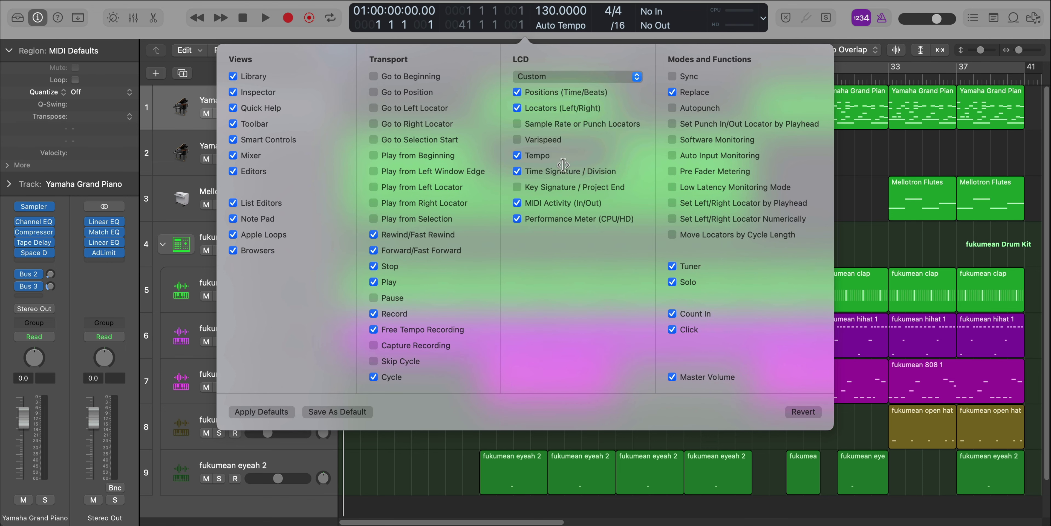
left_click(544, 142)
left_click(843, 36)
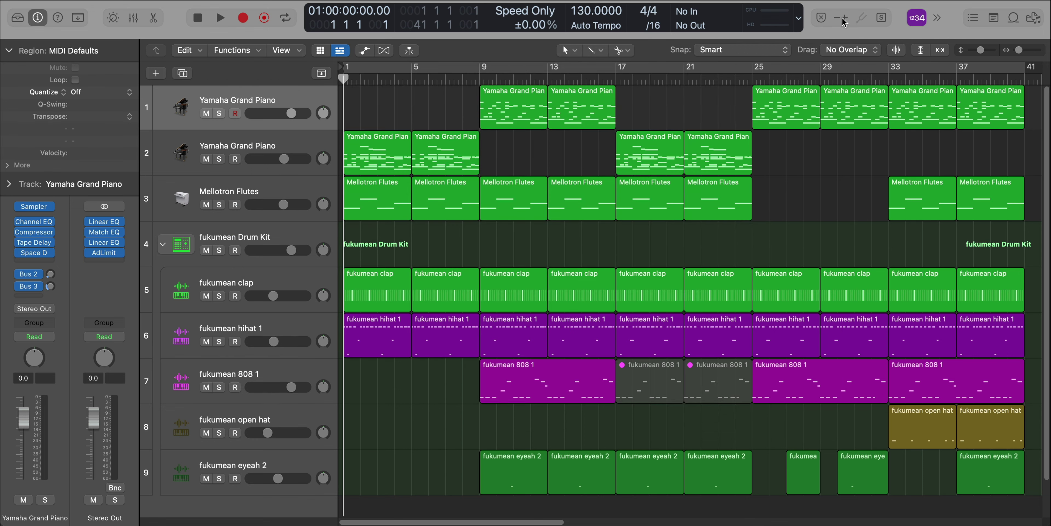
Step: Enable Varispeed (Speed and Pitch) with Resulting Tempo at 106 bpm and audition the multitrack project
left_click(523, 16)
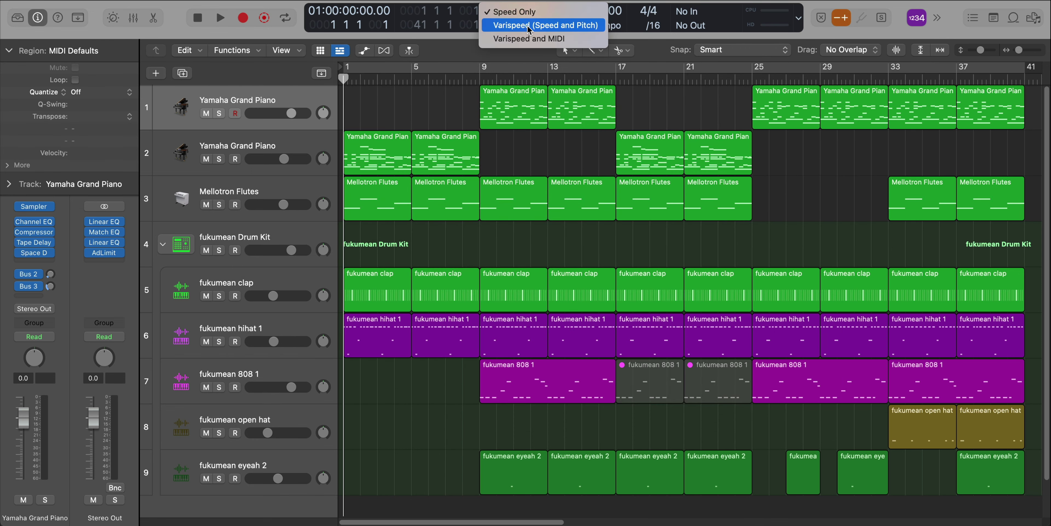
left_click(528, 25)
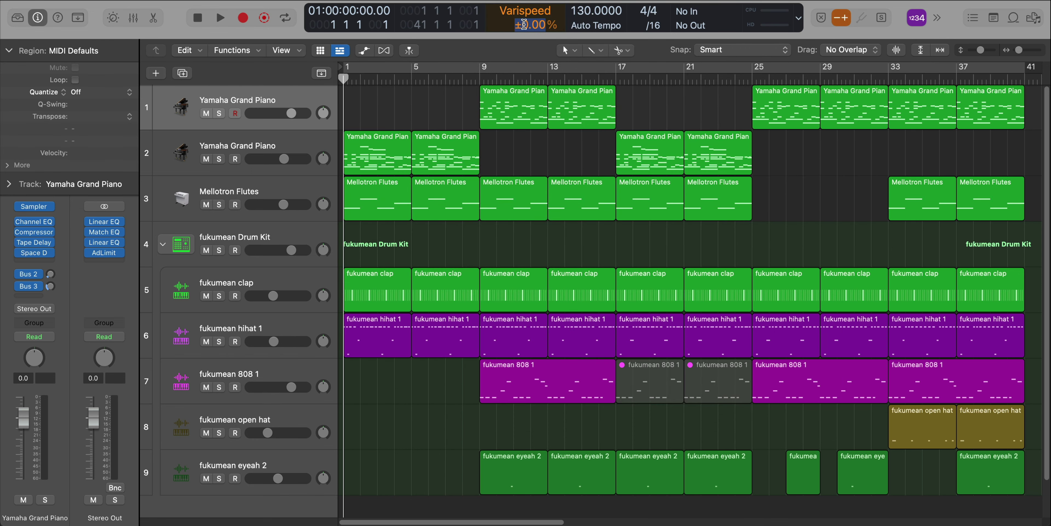
left_click(549, 30)
left_click(558, 41)
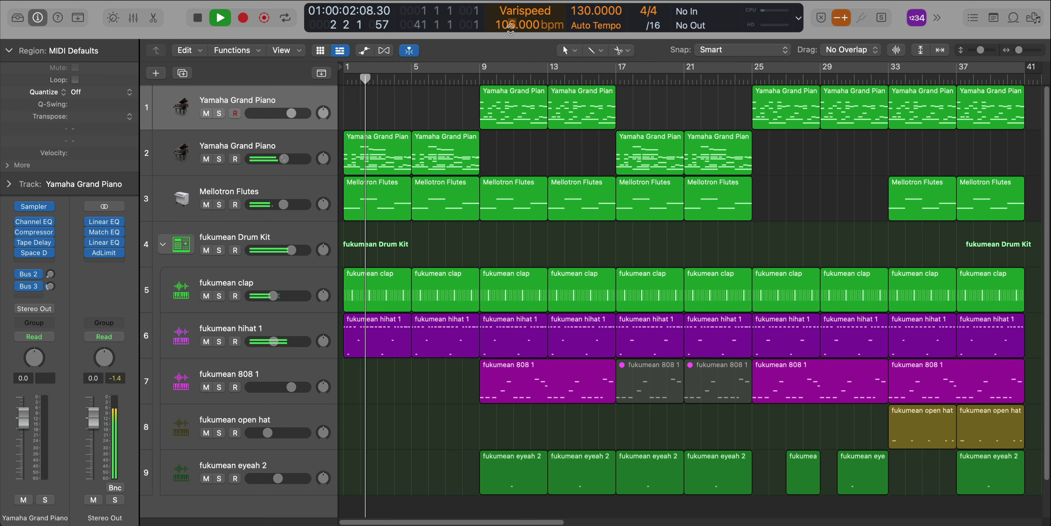
key("space")
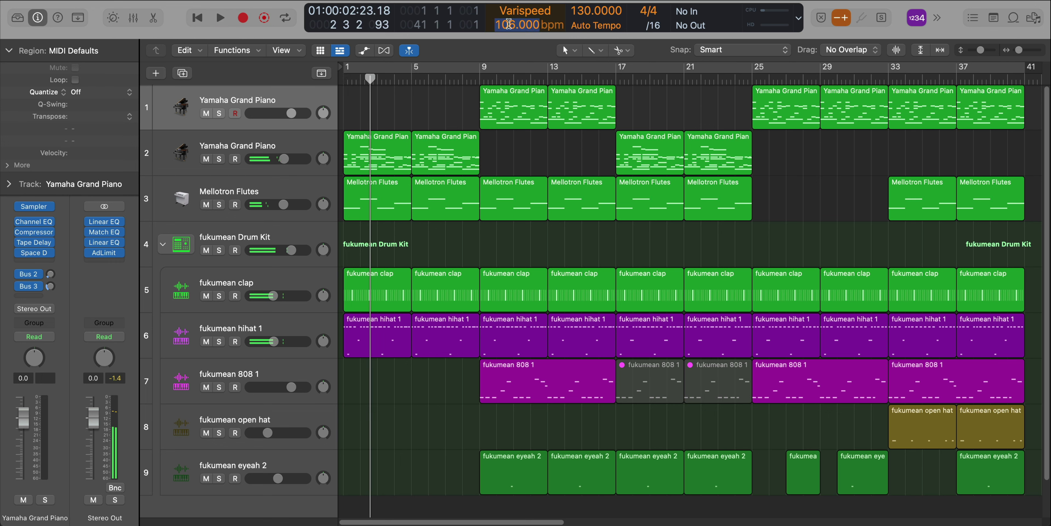
Step: Set the varispeed resulting tempo to 162 bpm and play the multitrack project from the beginning
key("Return")
key("Return")
key("space")
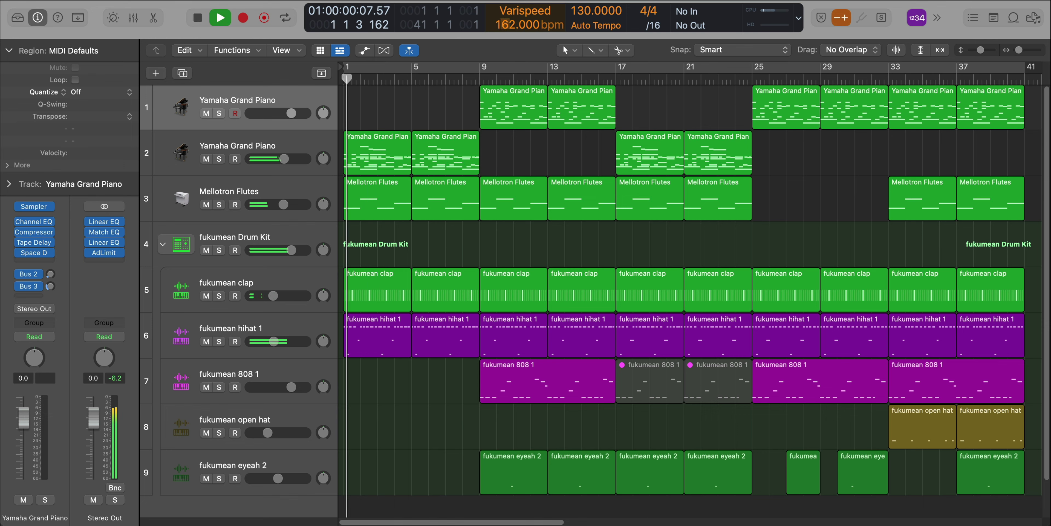